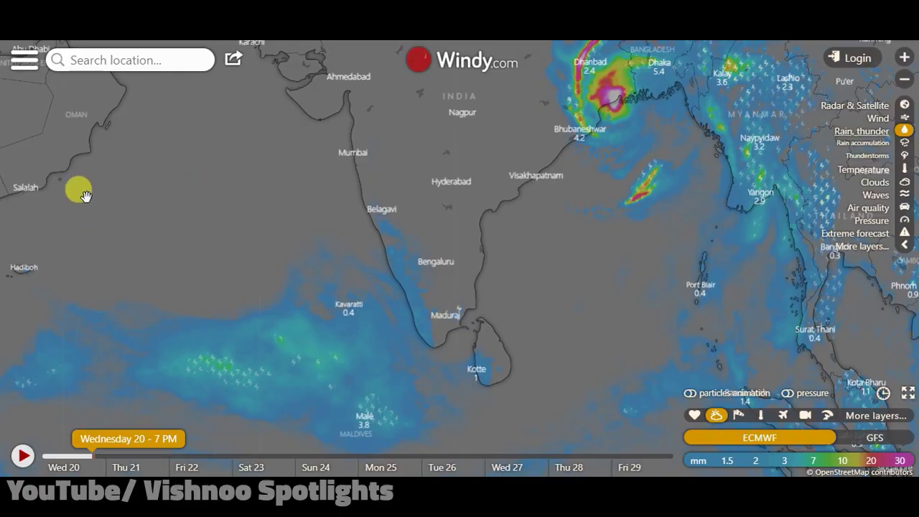
Start a location search on the rain and thunder map of India
{"action": "left_click", "coordinate": [112, 63]}
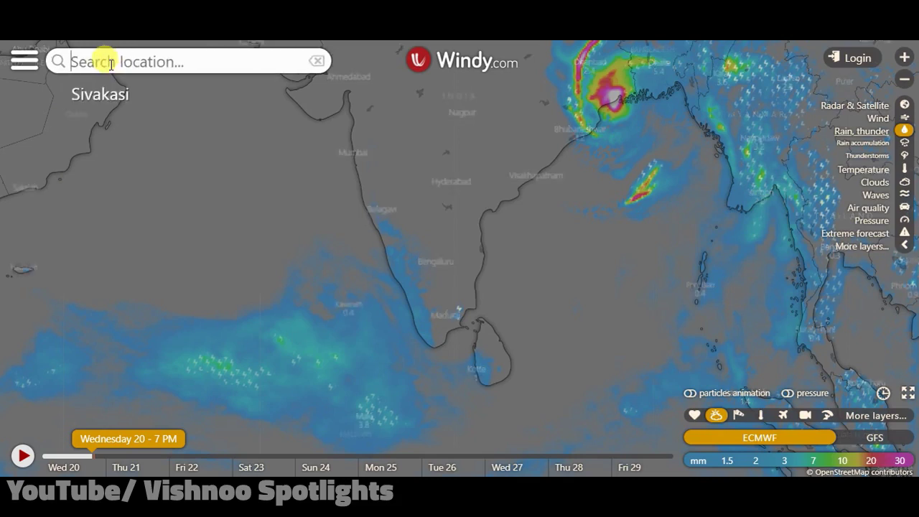
Jump to recent search Sivakasi and check its forecast, leaving a 0mm pin near Rajapalaiyam
{"action": "mouse_move", "coordinate": [140, 102]}
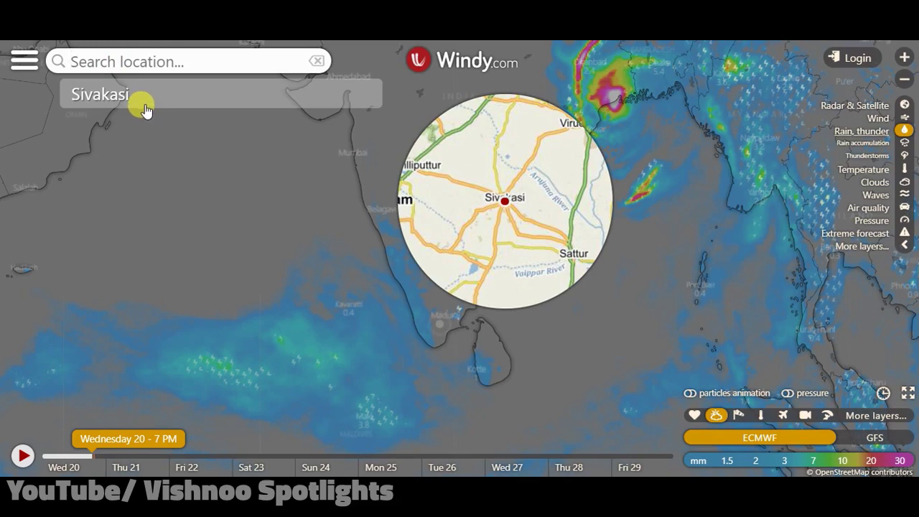
{"action": "left_click", "coordinate": [142, 106]}
{"action": "left_click", "coordinate": [426, 314]}
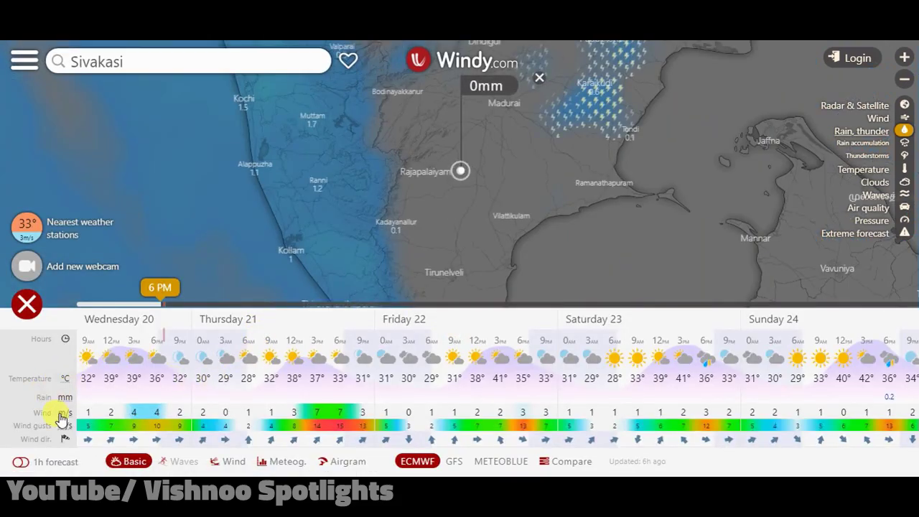
{"action": "key", "text": "Escape"}
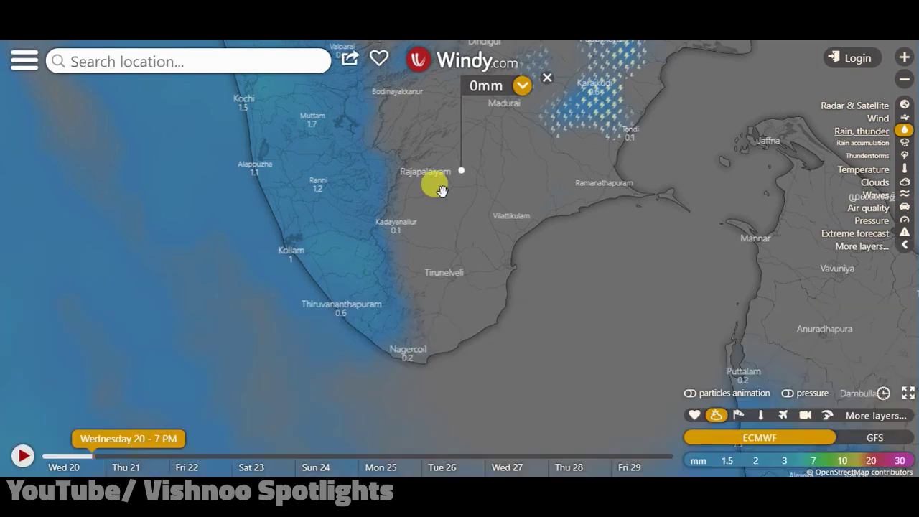
Zoom and pan the rain map to frame Tamil Nadu, Kochi and northern Sri Lanka
{"action": "scroll", "coordinate": [474, 183], "scroll_direction": "up", "scroll_amount": 1}
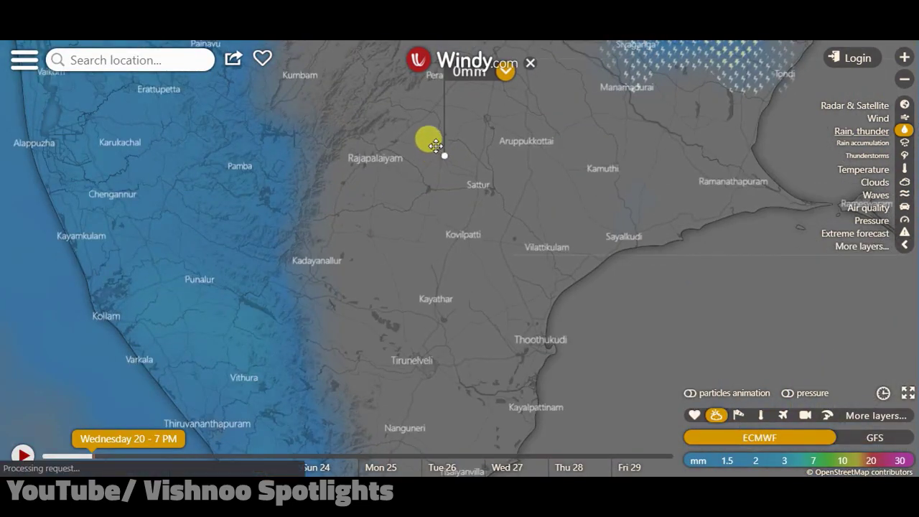
{"action": "scroll", "coordinate": [445, 159], "scroll_direction": "down", "scroll_amount": 1}
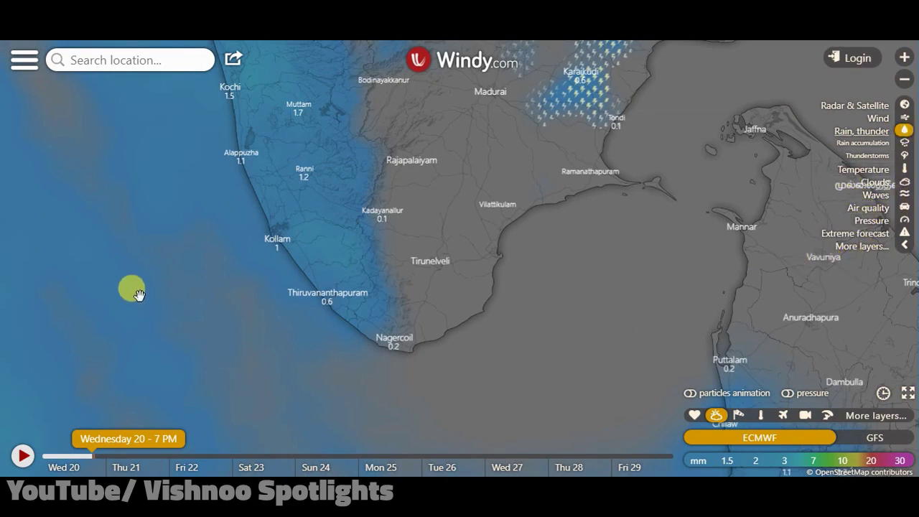
{"action": "scroll", "coordinate": [119, 272], "scroll_direction": "down", "scroll_amount": 1}
{"action": "left_click_drag", "start_coordinate": [188, 285], "coordinate": [287, 355]}
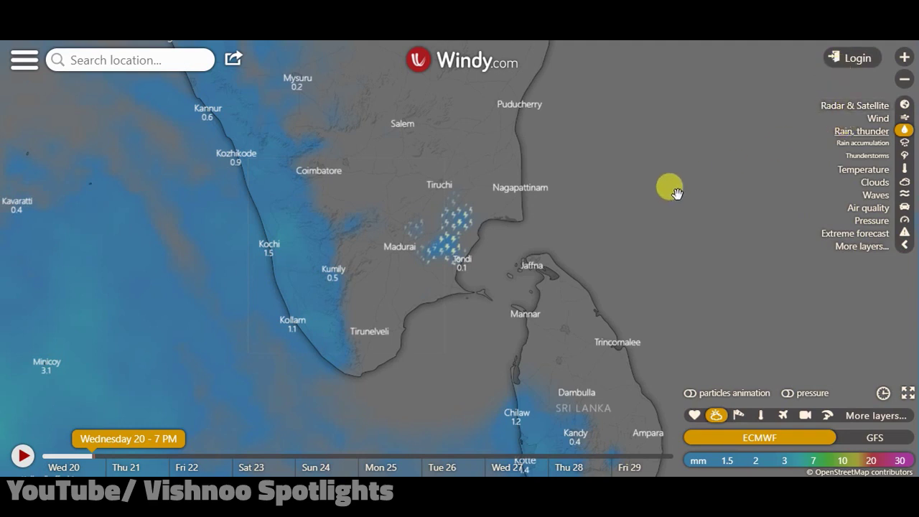
{"action": "key", "text": "Down"}
{"action": "left_click_drag", "start_coordinate": [725, 217], "coordinate": [701, 284]}
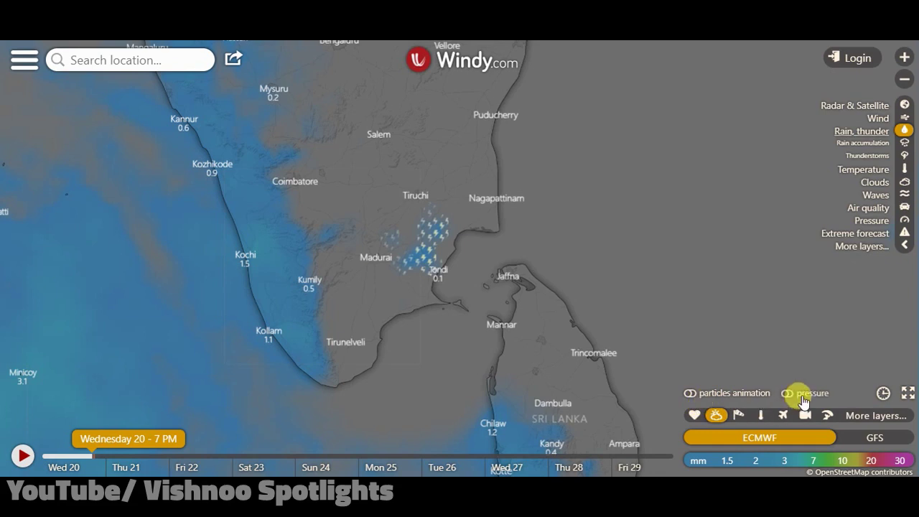
Turn on wind particles and pressure isobars, then zoom out to the Bay of Bengal low
{"action": "left_click", "coordinate": [689, 396]}
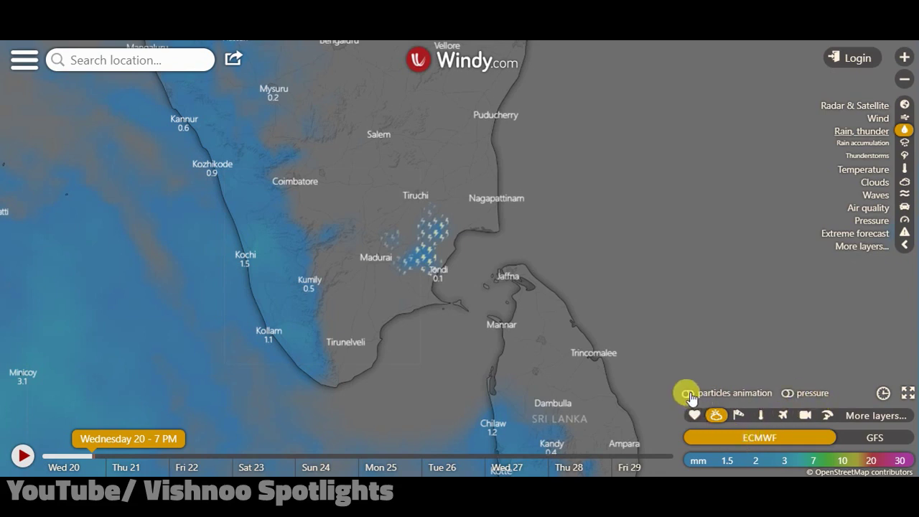
{"action": "left_click", "coordinate": [688, 394]}
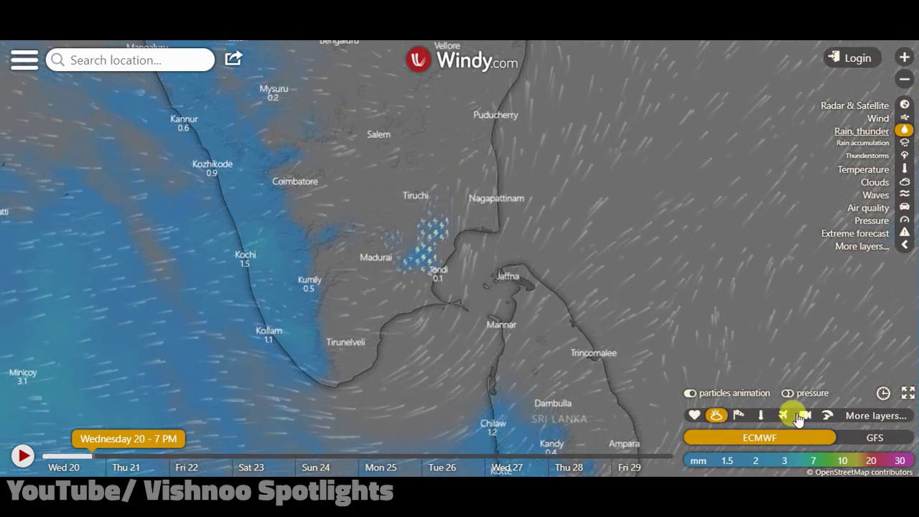
{"action": "left_click", "coordinate": [787, 394]}
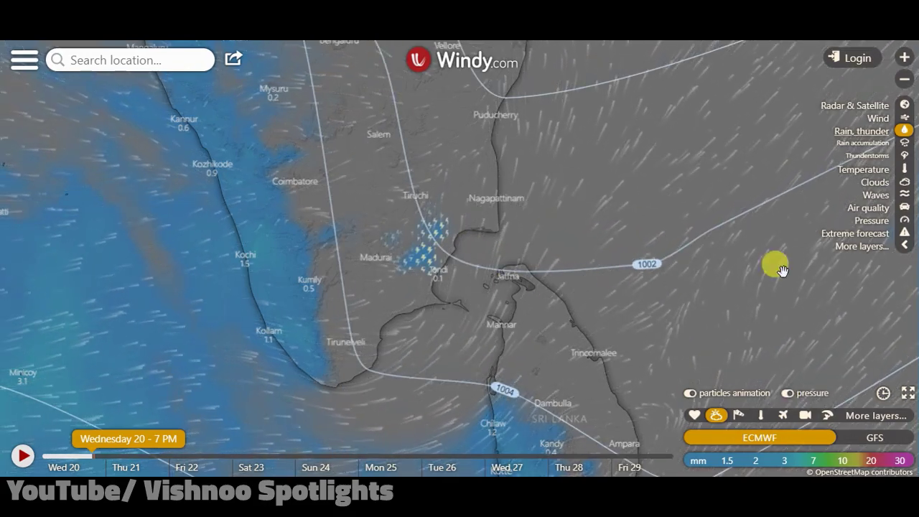
{"action": "scroll", "coordinate": [387, 282], "scroll_direction": "down", "scroll_amount": 1}
{"action": "scroll", "coordinate": [467, 221], "scroll_direction": "down", "scroll_amount": 1}
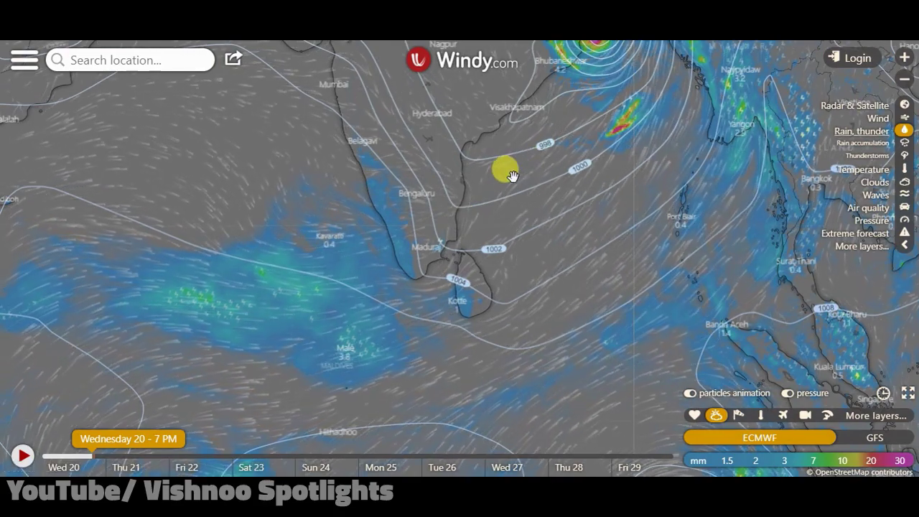
Zoom in on the 952 cyclone near Kolkata, then pan back to southern India and Sri Lanka
{"action": "left_click_drag", "start_coordinate": [509, 190], "coordinate": [478, 254]}
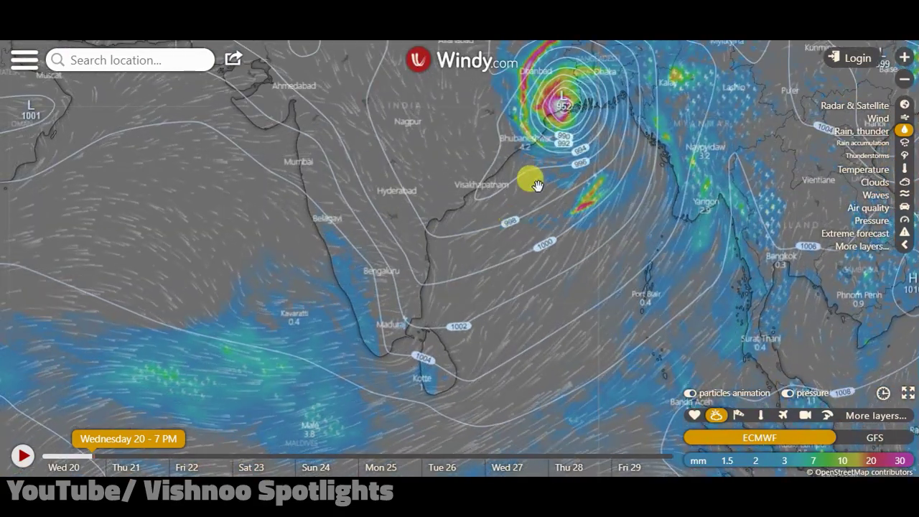
{"action": "left_click_drag", "start_coordinate": [529, 179], "coordinate": [507, 266]}
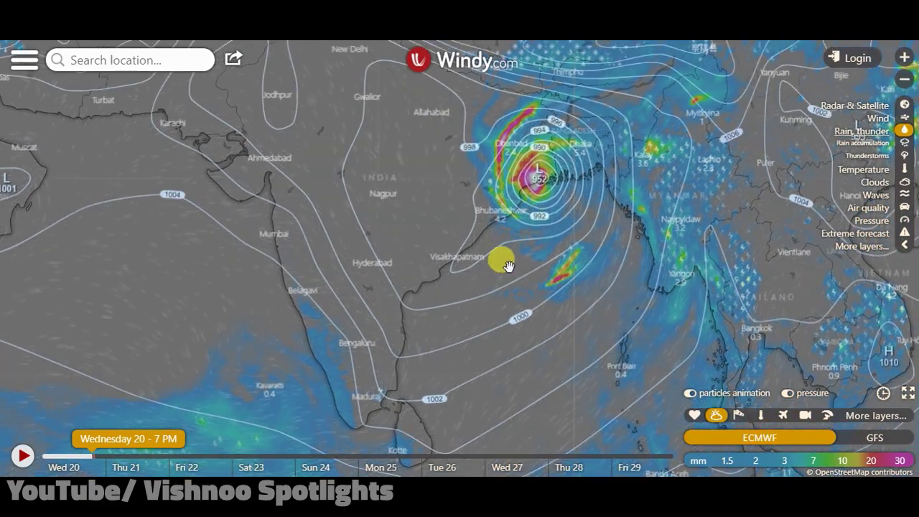
{"action": "scroll", "coordinate": [502, 208], "scroll_direction": "up", "scroll_amount": 2}
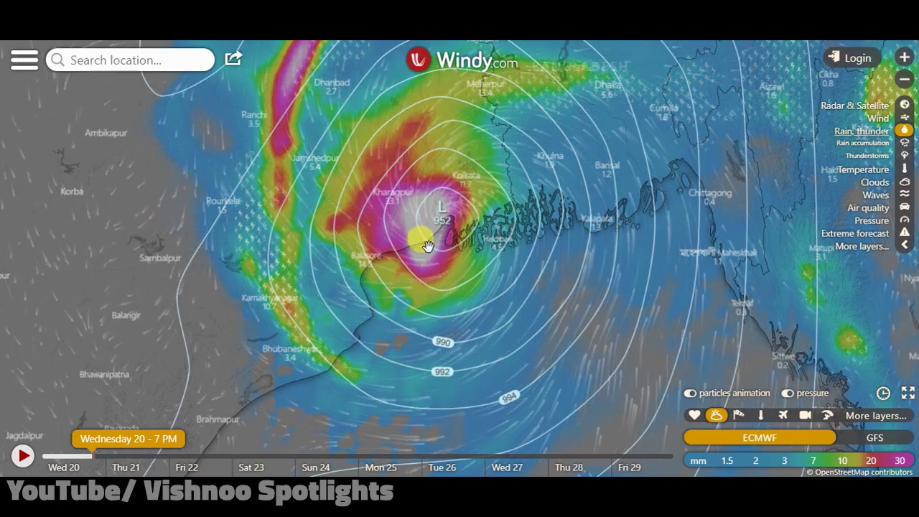
{"action": "scroll", "coordinate": [496, 273], "scroll_direction": "down", "scroll_amount": 2}
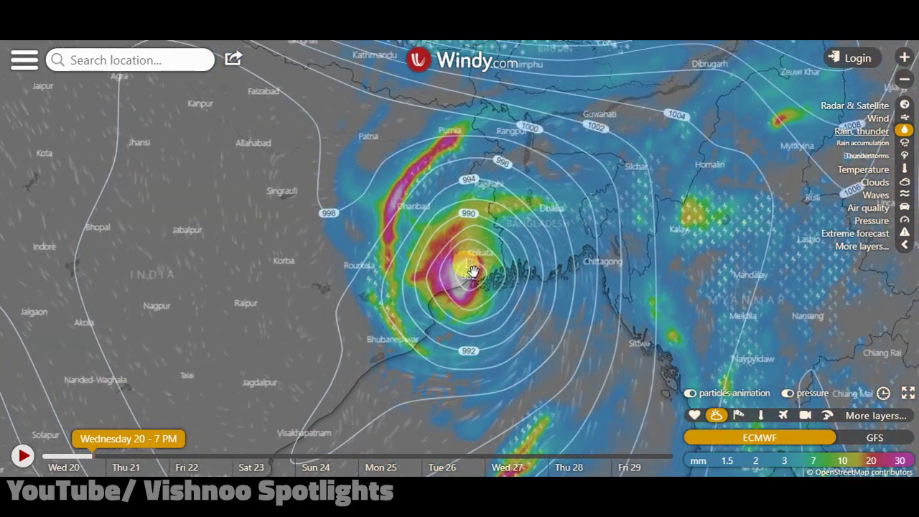
{"action": "scroll", "coordinate": [468, 305], "scroll_direction": "up", "scroll_amount": 3}
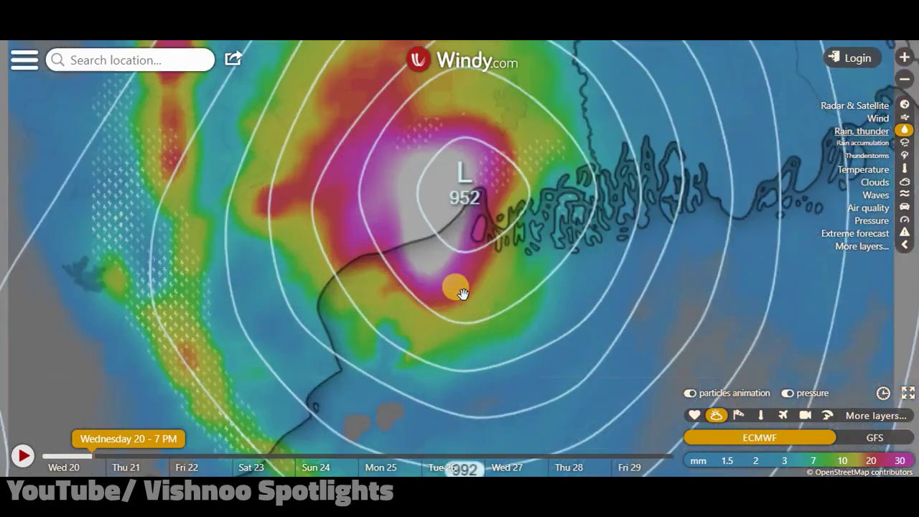
{"action": "scroll", "coordinate": [467, 221], "scroll_direction": "down", "scroll_amount": 2}
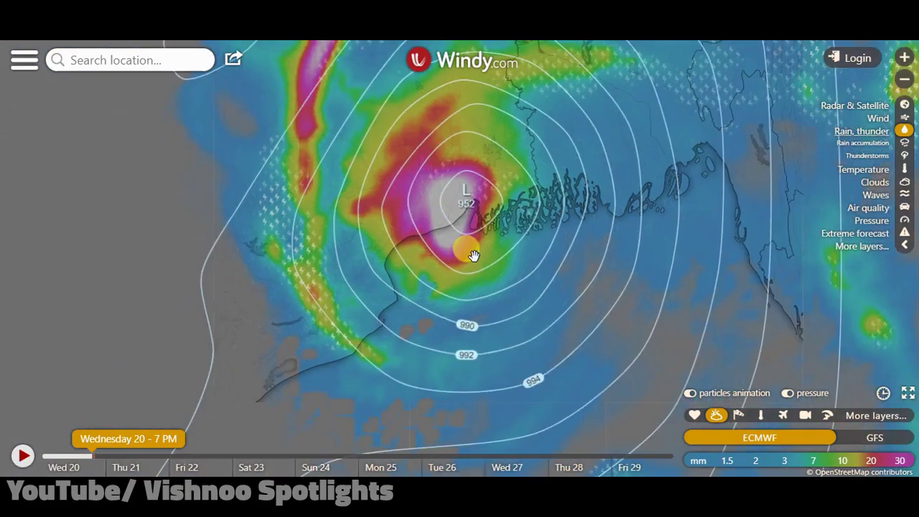
{"action": "left_click_drag", "start_coordinate": [475, 260], "coordinate": [497, 314]}
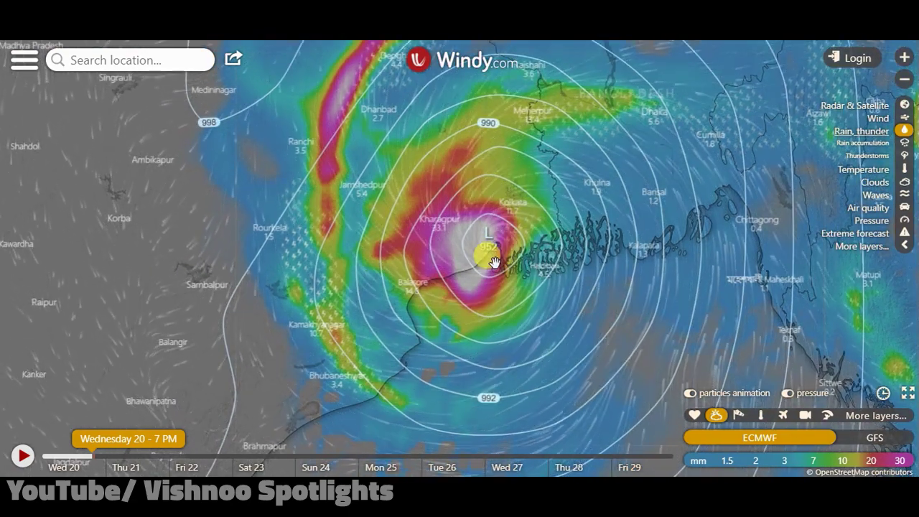
{"action": "scroll", "coordinate": [494, 263], "scroll_direction": "up", "scroll_amount": 2}
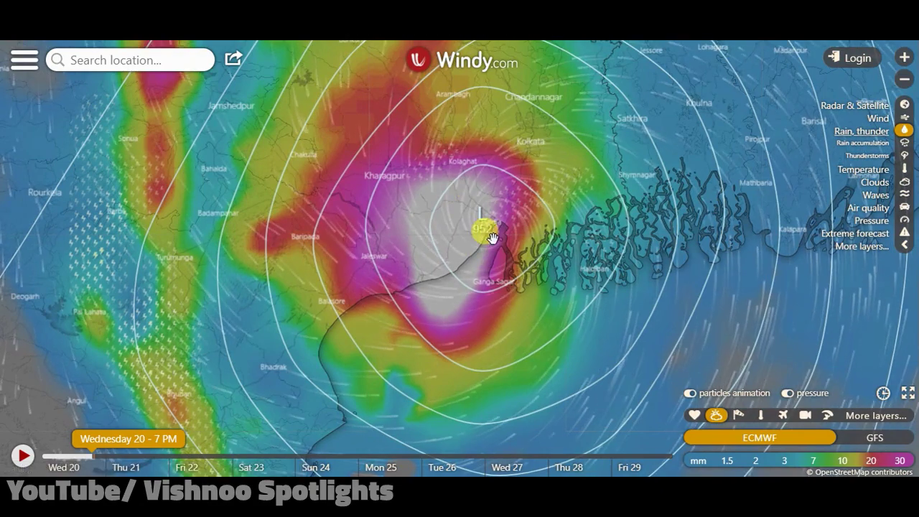
{"action": "scroll", "coordinate": [470, 242], "scroll_direction": "down", "scroll_amount": 2}
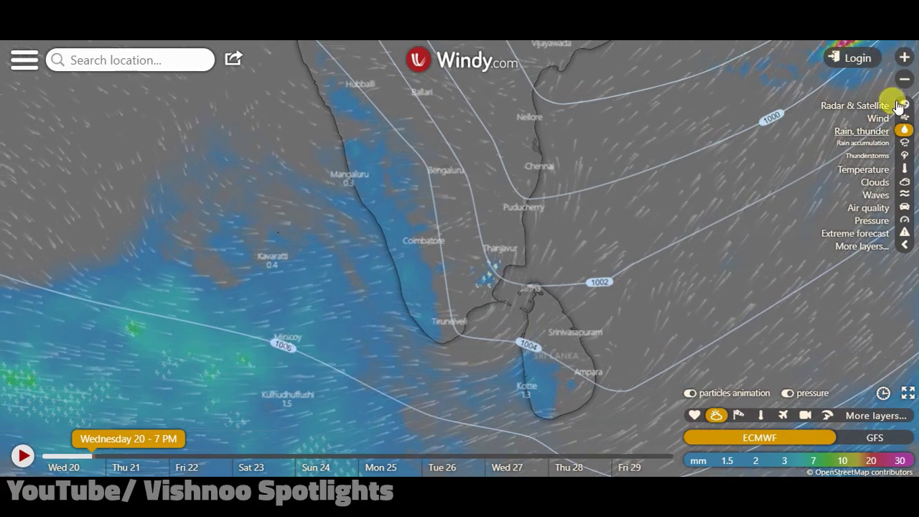
Show the ECMWF Wind layer with the map spanning the Arabian Sea to Myanmar
{"action": "mouse_move", "coordinate": [907, 107]}
{"action": "left_click", "coordinate": [904, 129]}
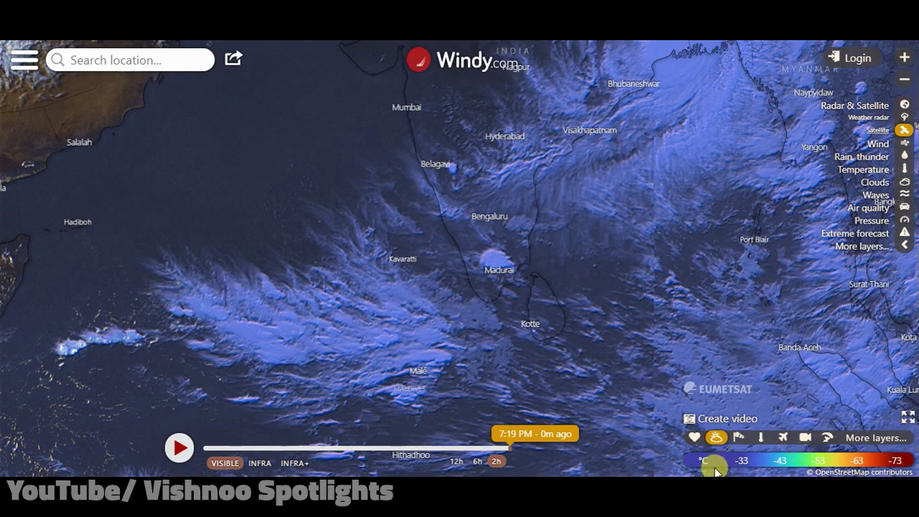
{"action": "scroll", "coordinate": [517, 255], "scroll_direction": "up", "scroll_amount": 1}
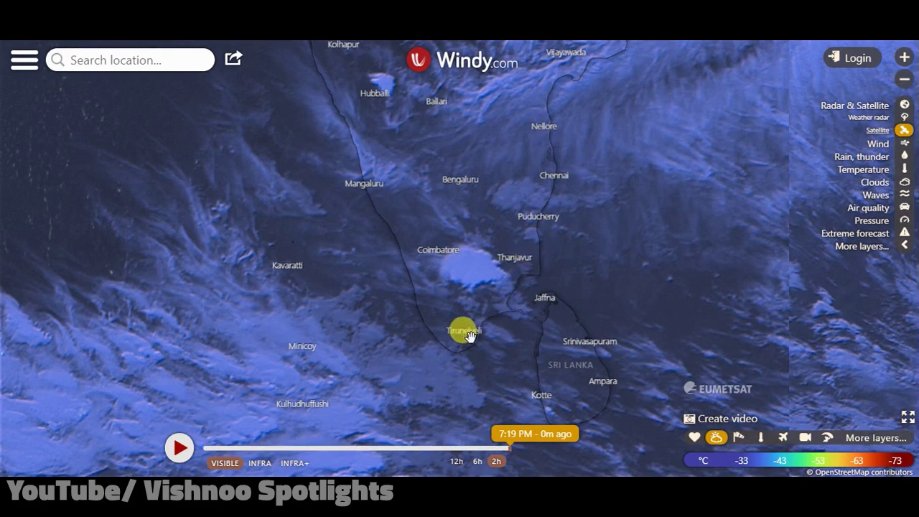
{"action": "left_click_drag", "start_coordinate": [621, 123], "coordinate": [533, 324]}
{"action": "scroll", "coordinate": [781, 289], "scroll_direction": "down", "scroll_amount": 1}
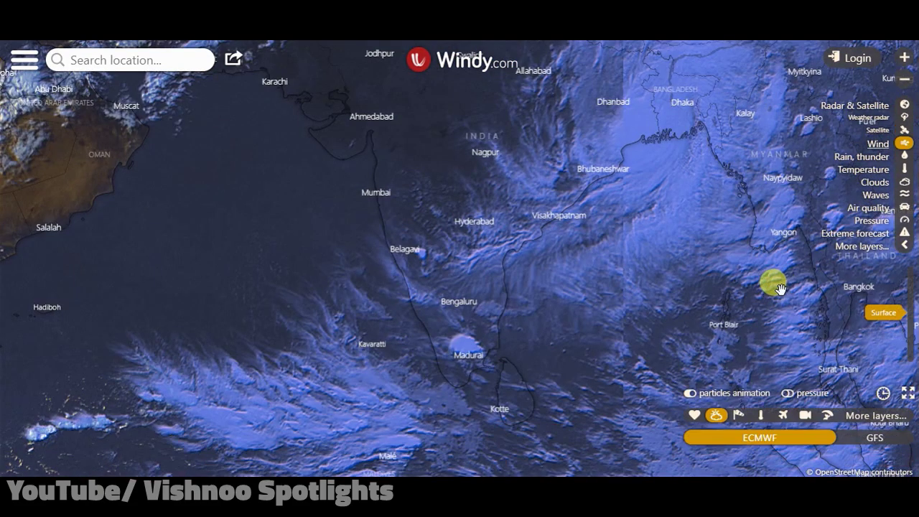
Zoom in and pan the map so all of Sri Lanka is in view
{"action": "scroll", "coordinate": [478, 294], "scroll_direction": "up", "scroll_amount": 1}
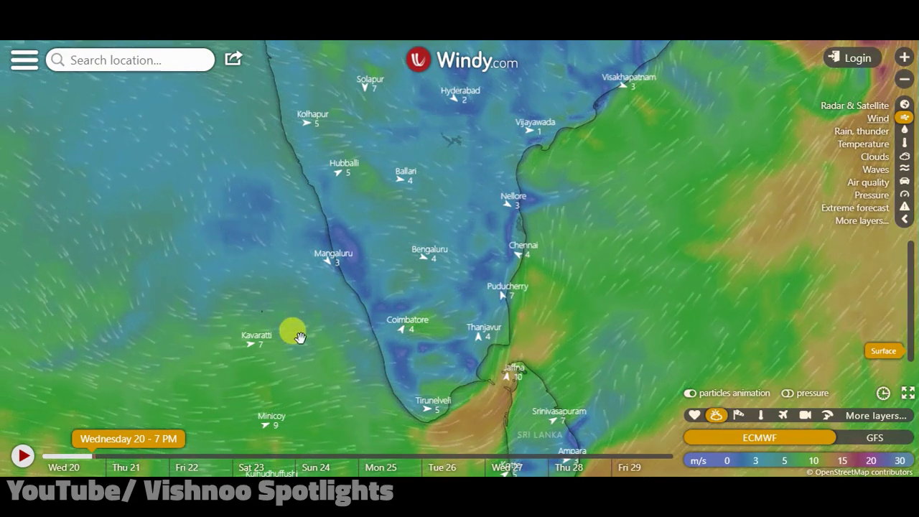
{"action": "left_click_drag", "start_coordinate": [385, 363], "coordinate": [393, 334]}
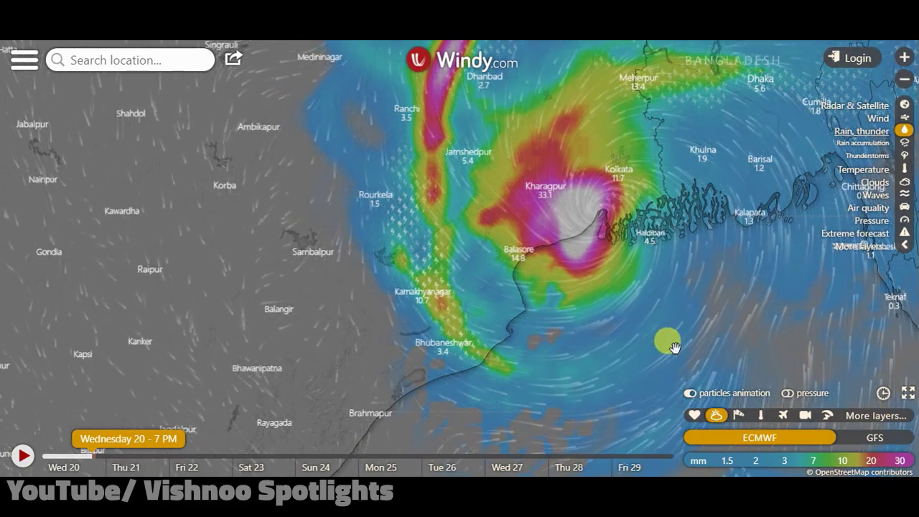
Show Thunderstorms lightning cells along the Odisha coast, Bangladesh and Myanmar
{"action": "scroll", "coordinate": [460, 255], "scroll_direction": "down", "scroll_amount": 2}
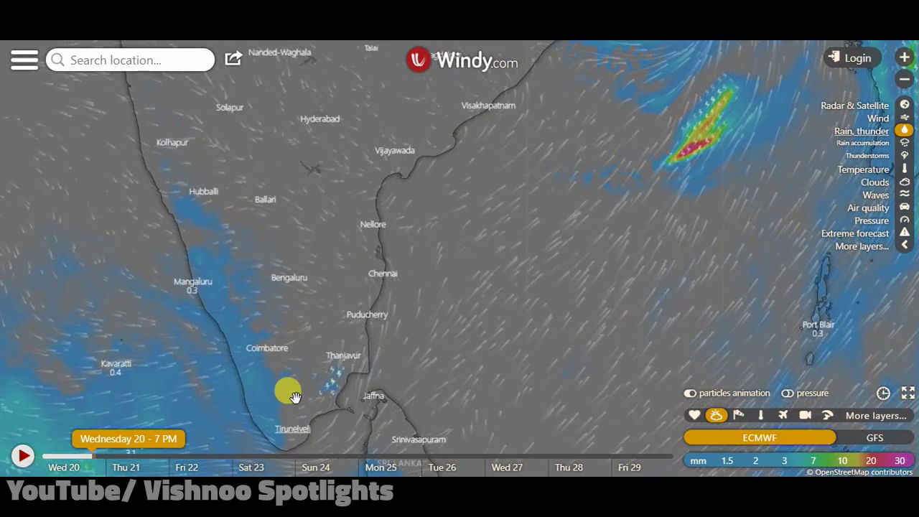
{"action": "left_click", "coordinate": [905, 154]}
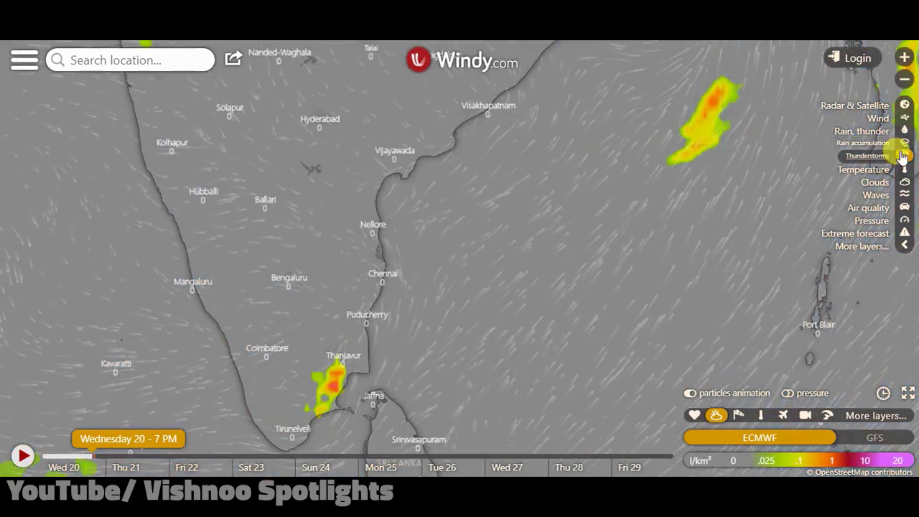
{"action": "left_click_drag", "start_coordinate": [642, 144], "coordinate": [545, 386]}
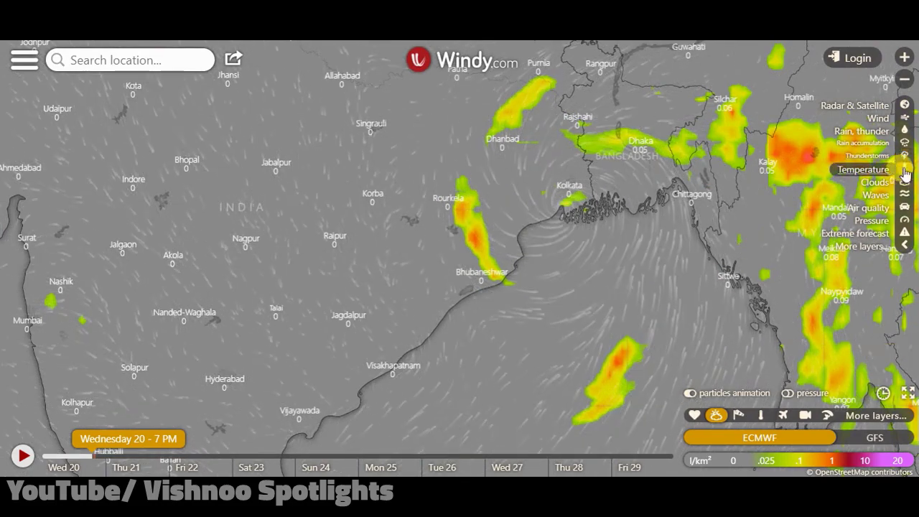
Switch to Temperature and go to Sivakasi, leaving a 36°C reading pinned there
{"action": "left_click", "coordinate": [905, 172]}
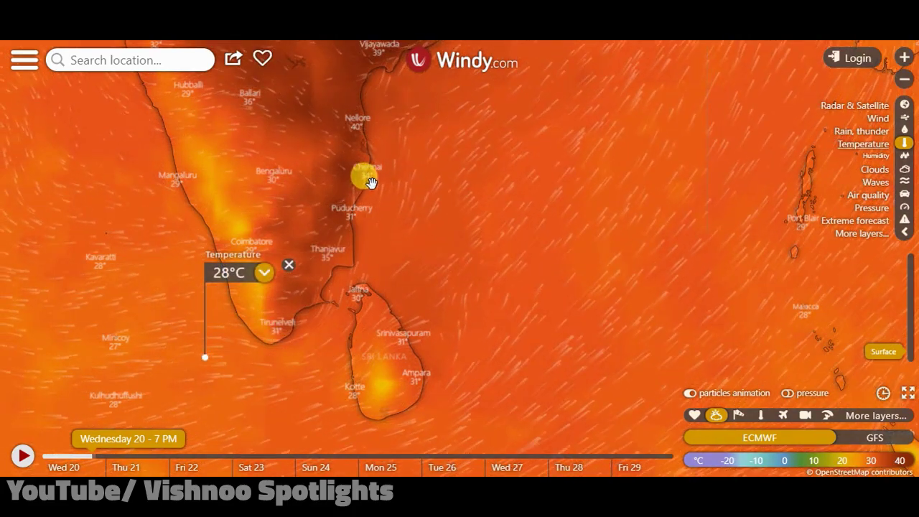
{"action": "left_click", "coordinate": [113, 62]}
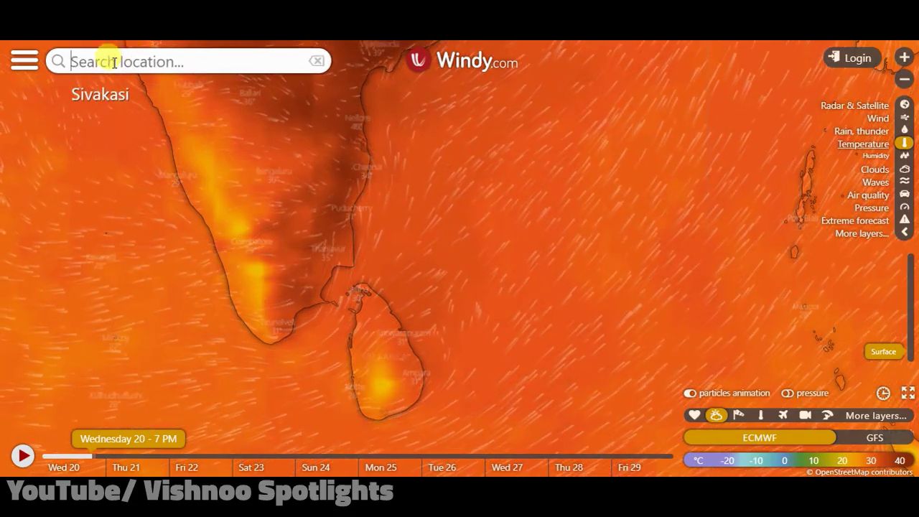
{"action": "left_click", "coordinate": [121, 107]}
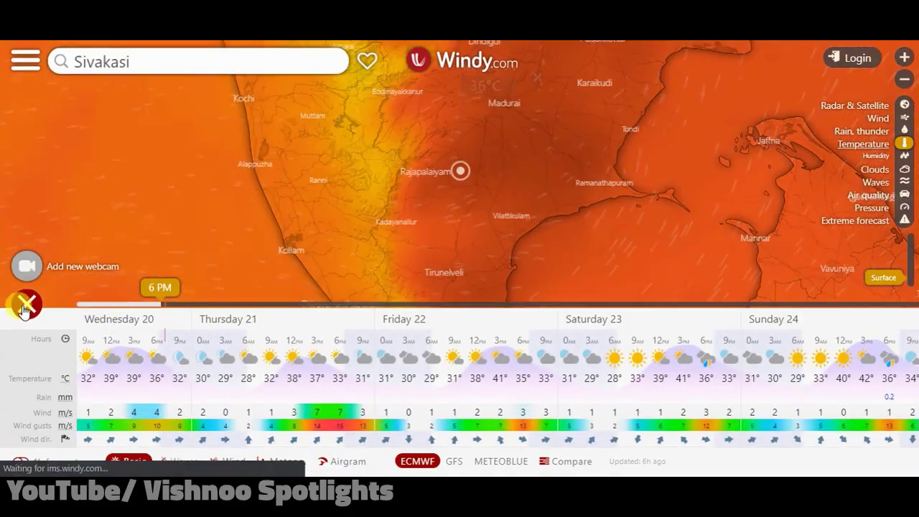
{"action": "left_click", "coordinate": [27, 304]}
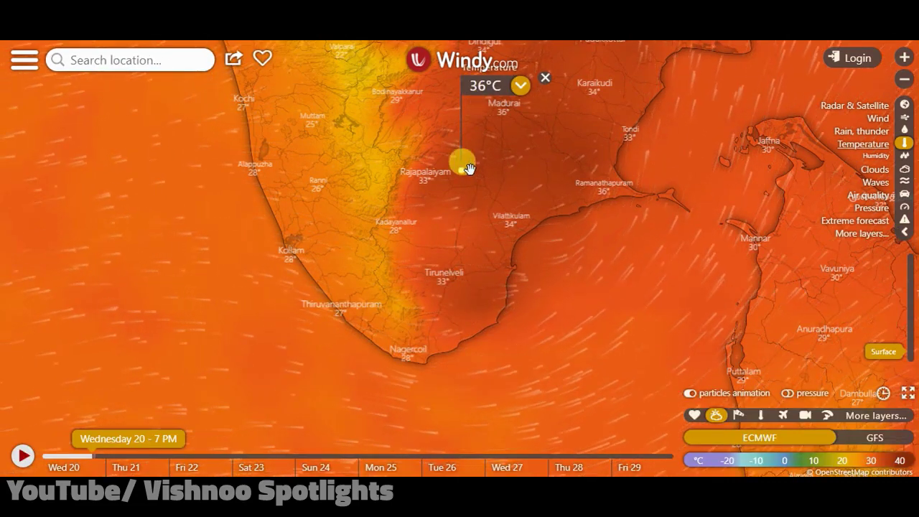
Switch to Humidity and frame Kolkata at 88% and Dhaka at 89%
{"action": "left_click", "coordinate": [891, 156]}
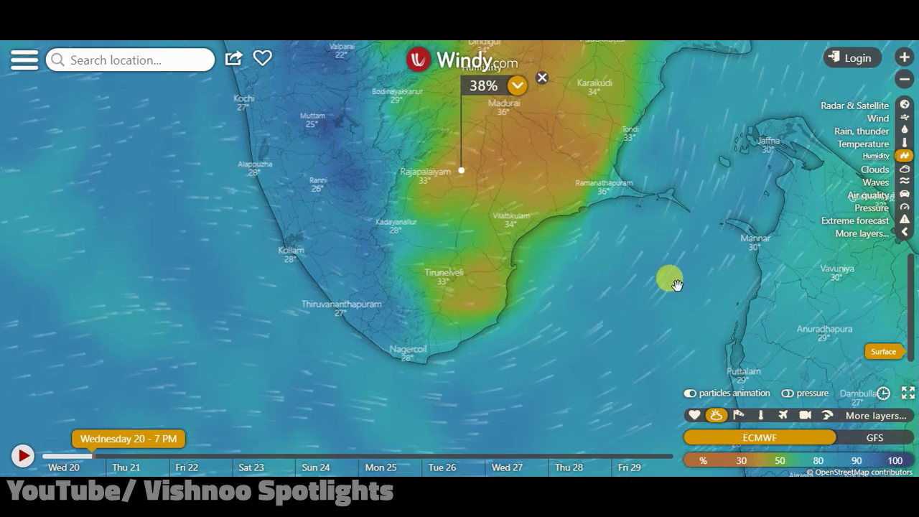
{"action": "scroll", "coordinate": [533, 309], "scroll_direction": "down", "scroll_amount": 2}
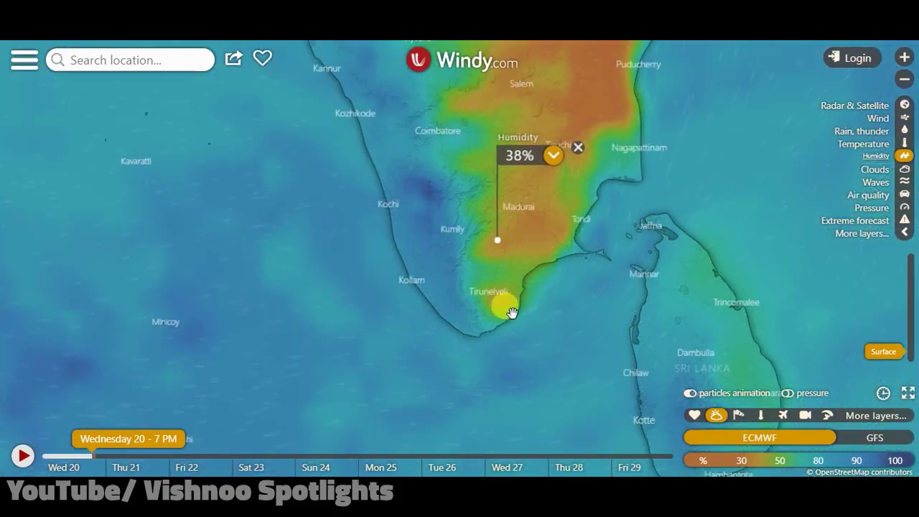
{"action": "left_click_drag", "start_coordinate": [535, 250], "coordinate": [467, 343]}
{"action": "scroll", "coordinate": [465, 325], "scroll_direction": "down", "scroll_amount": 2}
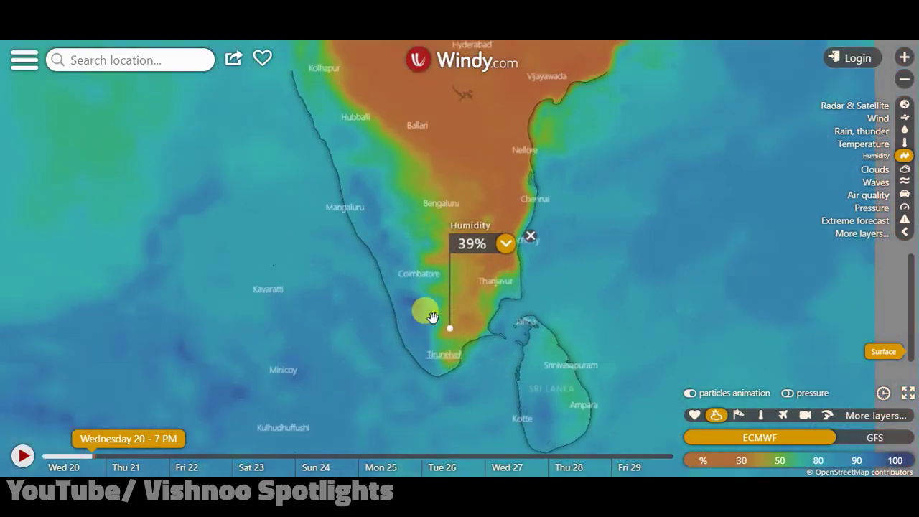
{"action": "left_click_drag", "start_coordinate": [651, 137], "coordinate": [471, 408]}
{"action": "left_click_drag", "start_coordinate": [589, 184], "coordinate": [488, 323]}
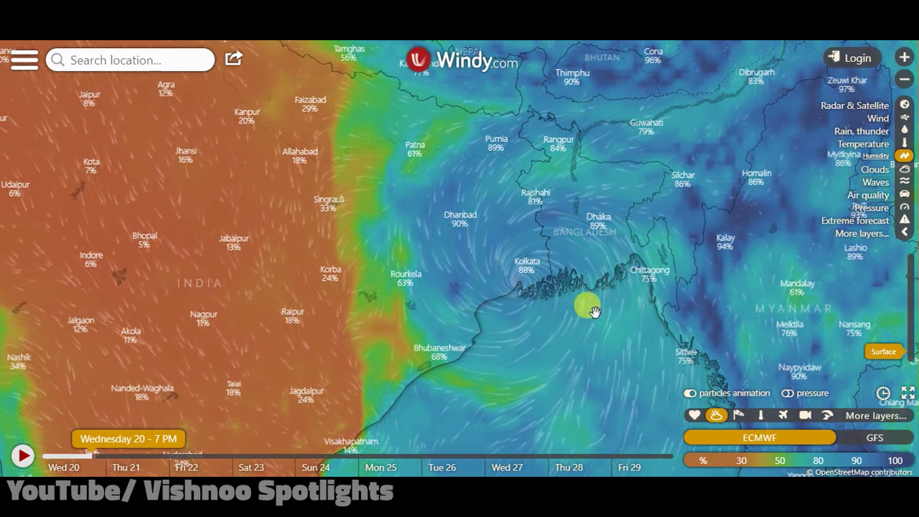
Show the Clouds layer and survey south India from Visakhapatnam down to Sri Lanka
{"action": "left_click", "coordinate": [905, 171]}
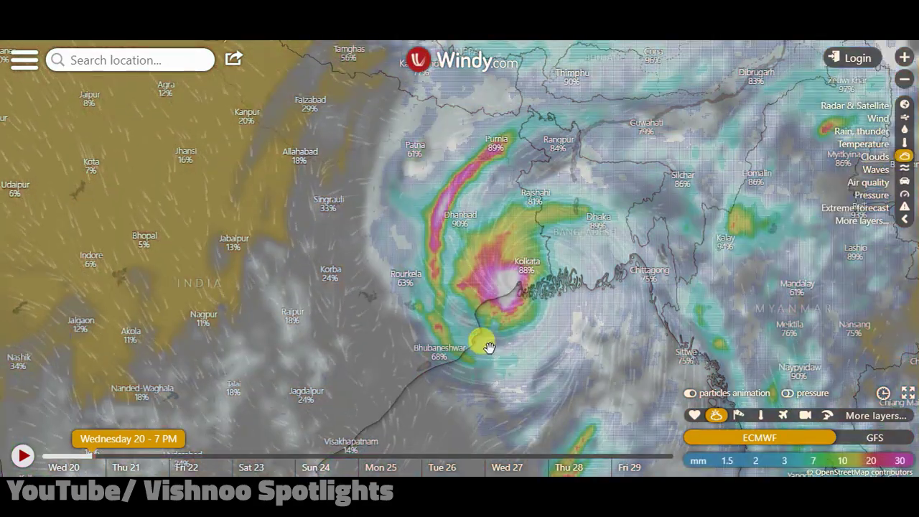
{"action": "scroll", "coordinate": [488, 347], "scroll_direction": "down", "scroll_amount": 1}
{"action": "left_click_drag", "start_coordinate": [433, 390], "coordinate": [486, 193]}
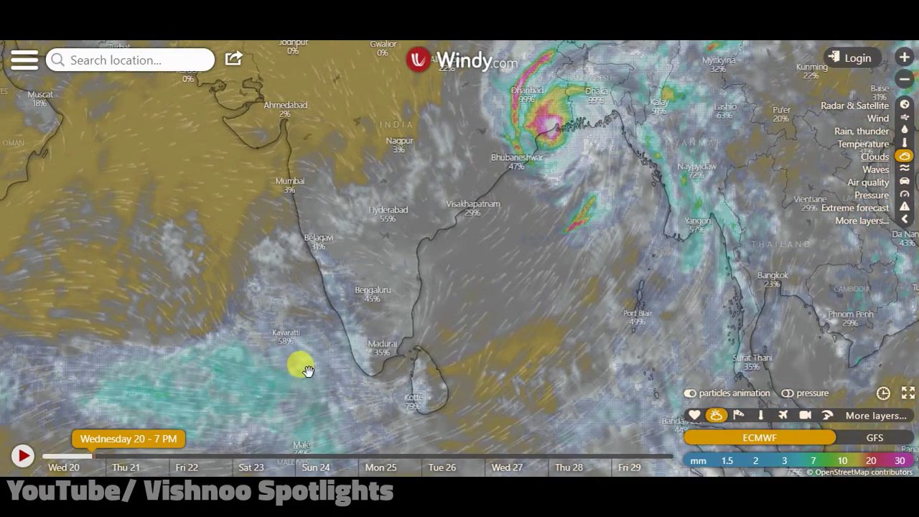
{"action": "scroll", "coordinate": [381, 324], "scroll_direction": "up", "scroll_amount": 2}
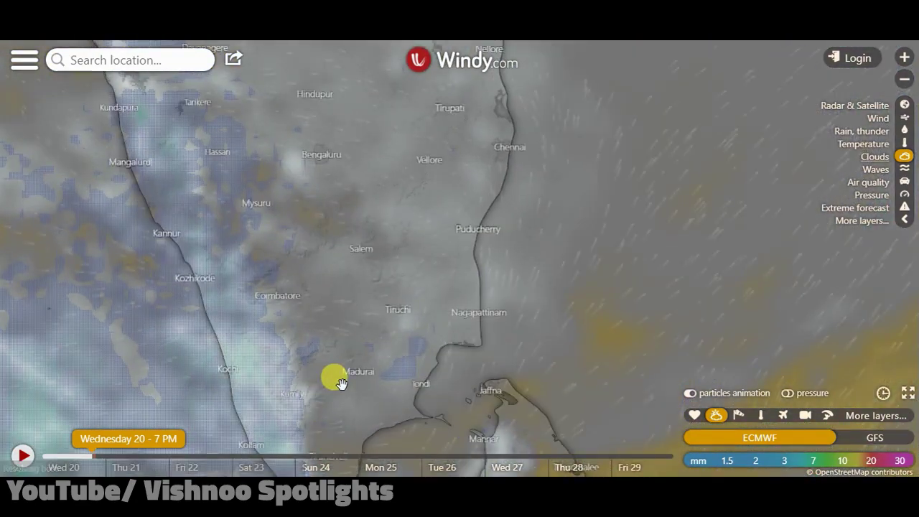
{"action": "left_click_drag", "start_coordinate": [334, 380], "coordinate": [349, 248]}
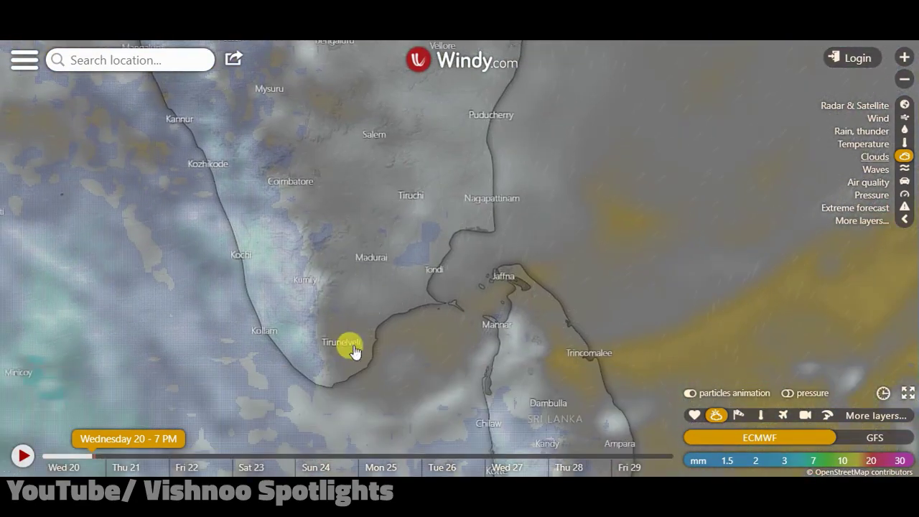
Centre the cloud map on the Bay of Bengal cyclone near Kolkata
{"action": "scroll", "coordinate": [324, 228], "scroll_direction": "down", "scroll_amount": 1}
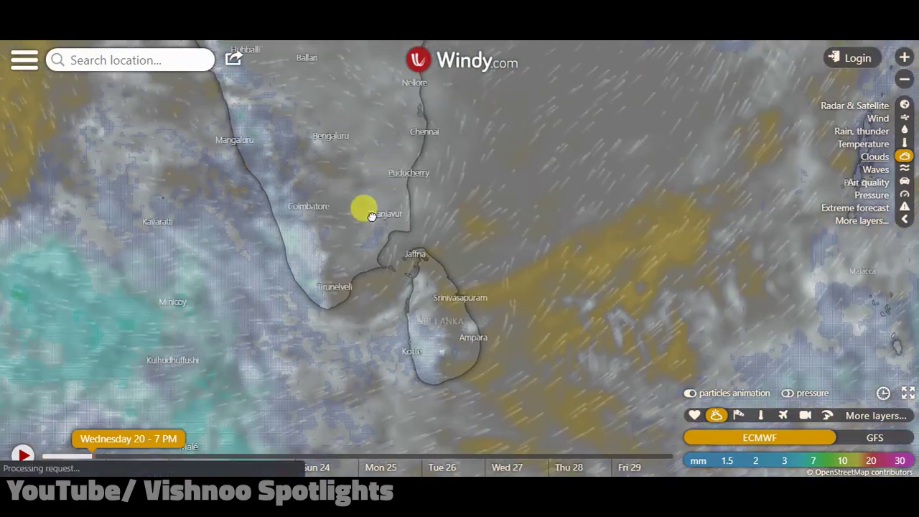
{"action": "left_click_drag", "start_coordinate": [371, 217], "coordinate": [324, 348]}
{"action": "left_click_drag", "start_coordinate": [560, 139], "coordinate": [409, 360]}
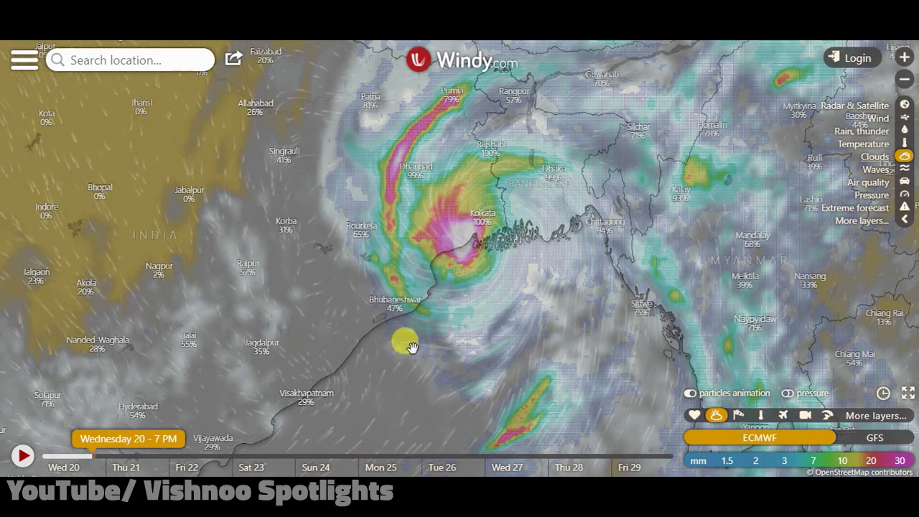
Show the Waves layer across the Bay of Bengal, south India and Sri Lanka
{"action": "left_click", "coordinate": [904, 170]}
{"action": "left_click_drag", "start_coordinate": [420, 338], "coordinate": [511, 176]}
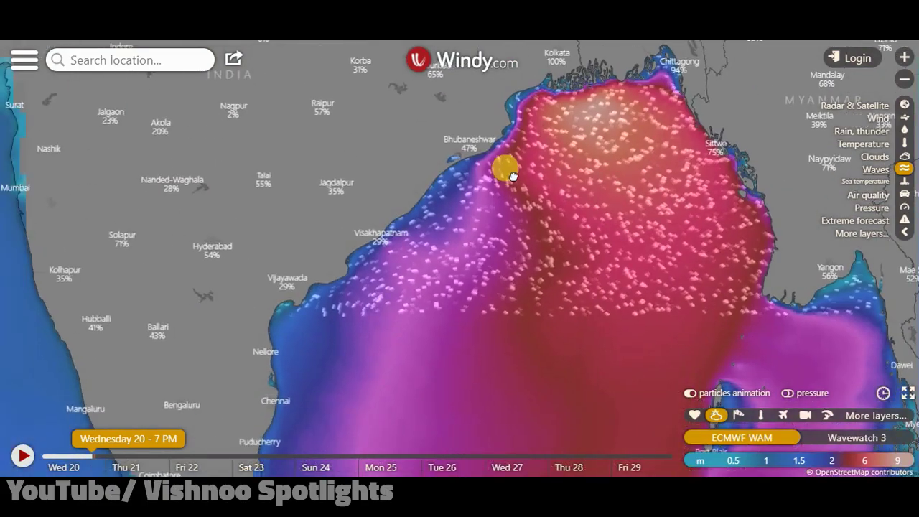
{"action": "left_click_drag", "start_coordinate": [488, 244], "coordinate": [488, 244]}
{"action": "left_click_drag", "start_coordinate": [384, 352], "coordinate": [440, 176]}
{"action": "left_click_drag", "start_coordinate": [442, 338], "coordinate": [444, 280]}
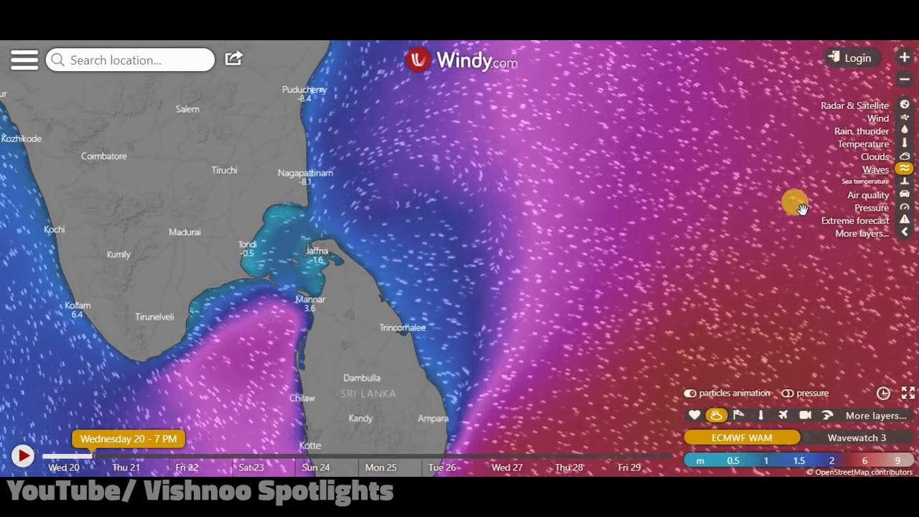
Switch to Sea temperature and zoom out over southern India and Sri Lanka
{"action": "left_click", "coordinate": [902, 183]}
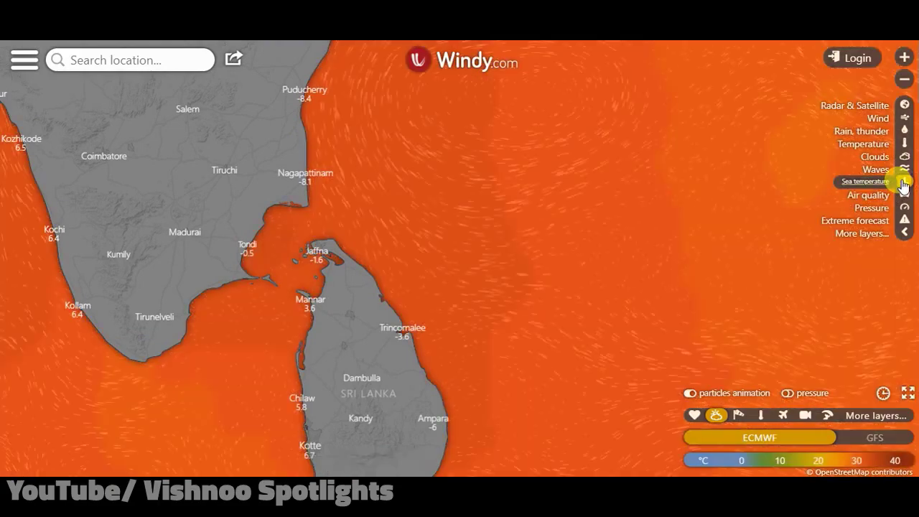
{"action": "left_click_drag", "start_coordinate": [157, 288], "coordinate": [175, 356]}
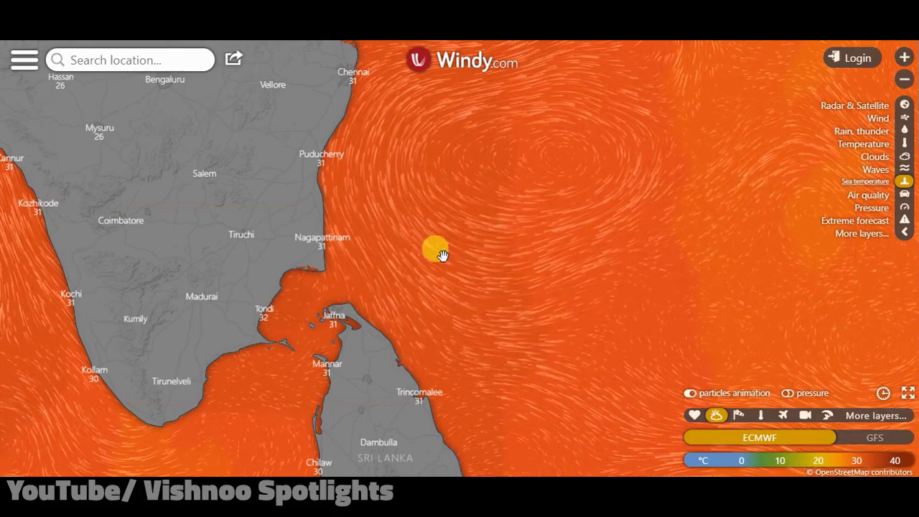
{"action": "left_click_drag", "start_coordinate": [430, 255], "coordinate": [541, 285]}
{"action": "mouse_move", "coordinate": [854, 195]}
{"action": "scroll", "coordinate": [302, 236], "scroll_direction": "down", "scroll_amount": 2}
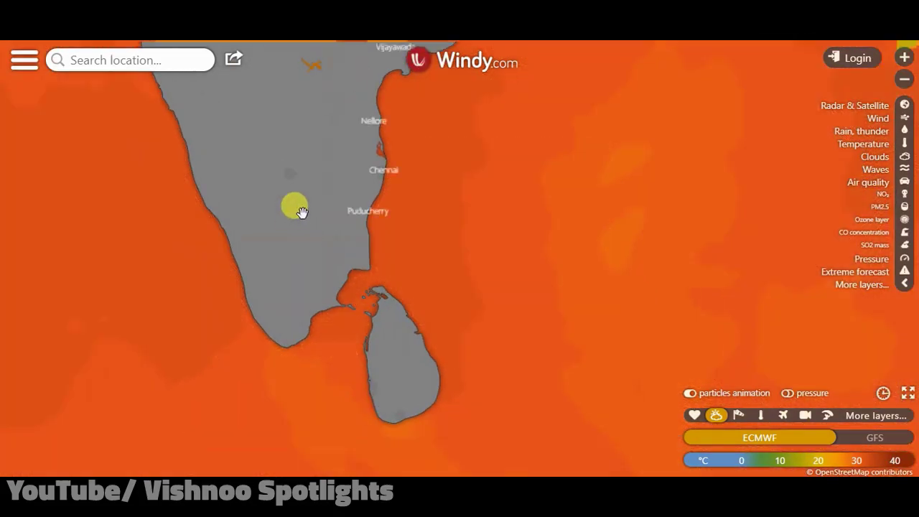
{"action": "left_click_drag", "start_coordinate": [301, 211], "coordinate": [280, 304]}
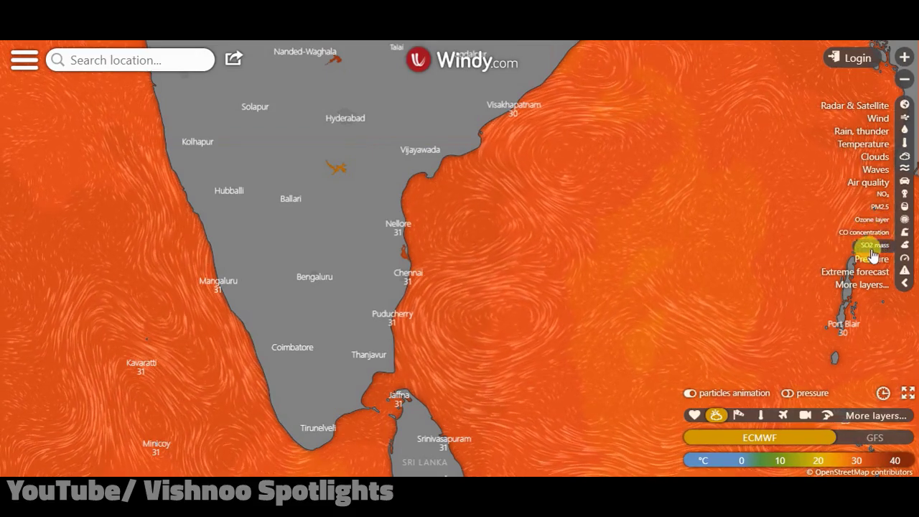
Show the NO₂ layer zoomed out and read the value over central-east India
{"action": "left_click", "coordinate": [903, 194]}
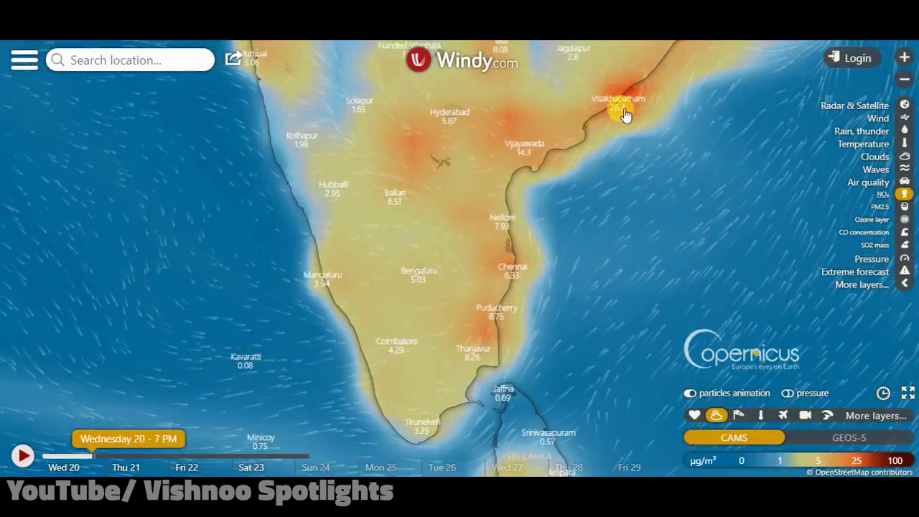
{"action": "left_click_drag", "start_coordinate": [641, 244], "coordinate": [633, 232]}
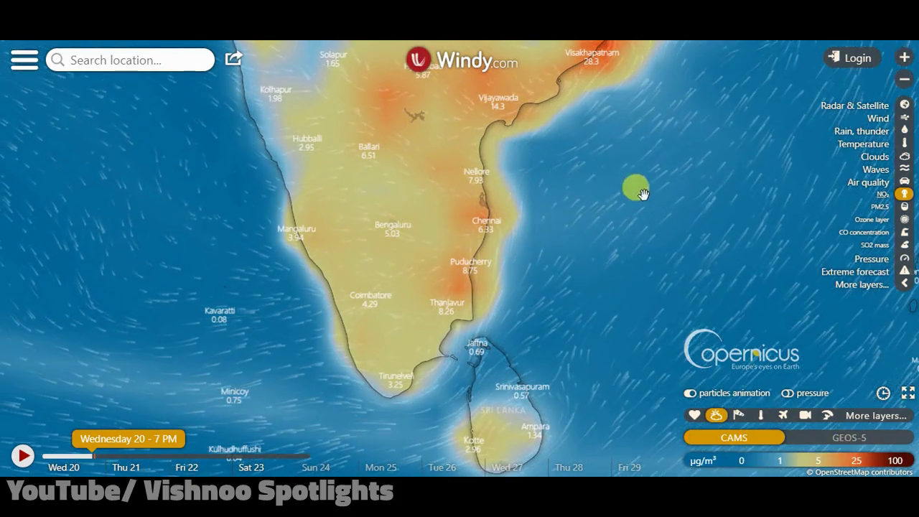
{"action": "scroll", "coordinate": [581, 304], "scroll_direction": "down", "scroll_amount": 2}
{"action": "scroll", "coordinate": [506, 254], "scroll_direction": "down", "scroll_amount": 1}
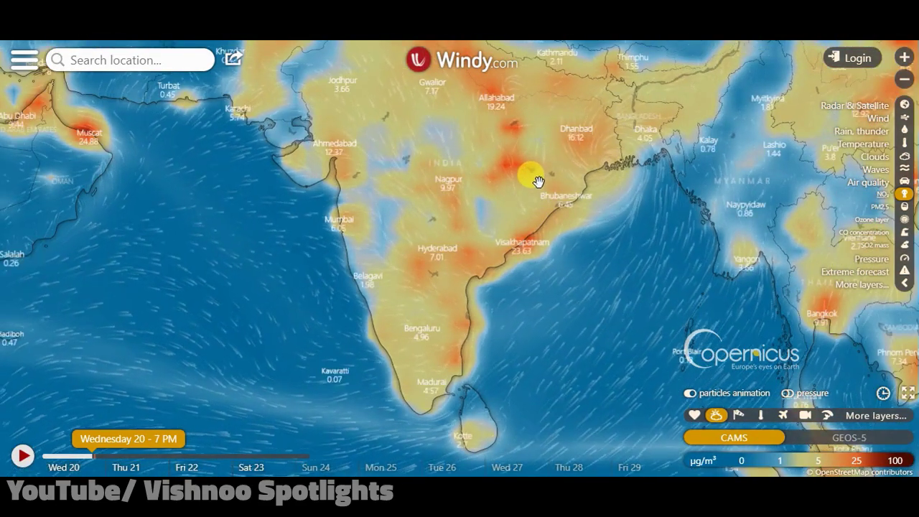
{"action": "left_click", "coordinate": [493, 213]}
{"action": "scroll", "coordinate": [494, 215], "scroll_direction": "down", "scroll_amount": 1}
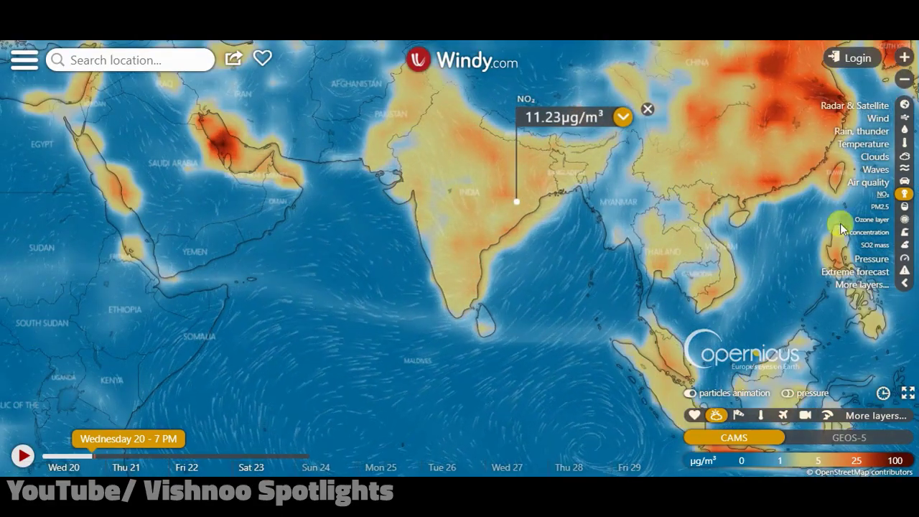
Step through PM2.5 and Ozone to the CO concentration layer reading 160ppbv
{"action": "left_click", "coordinate": [905, 207]}
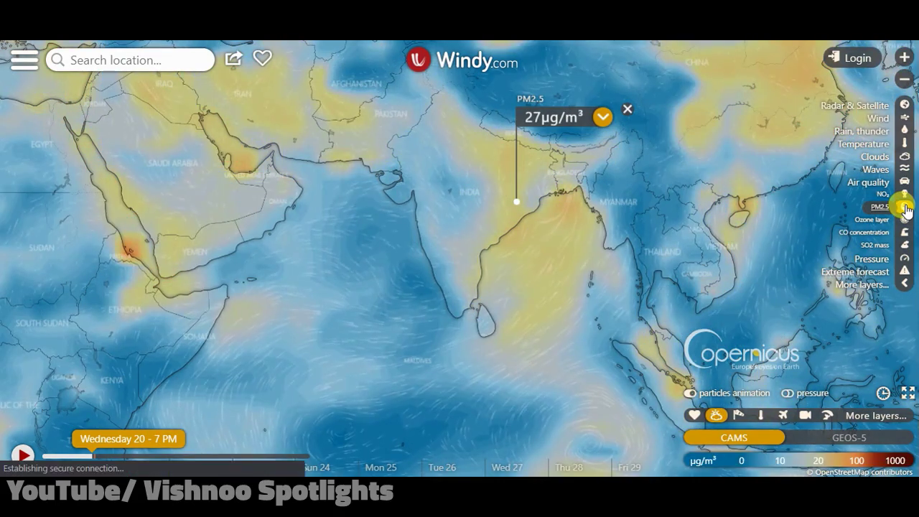
{"action": "left_click", "coordinate": [906, 221]}
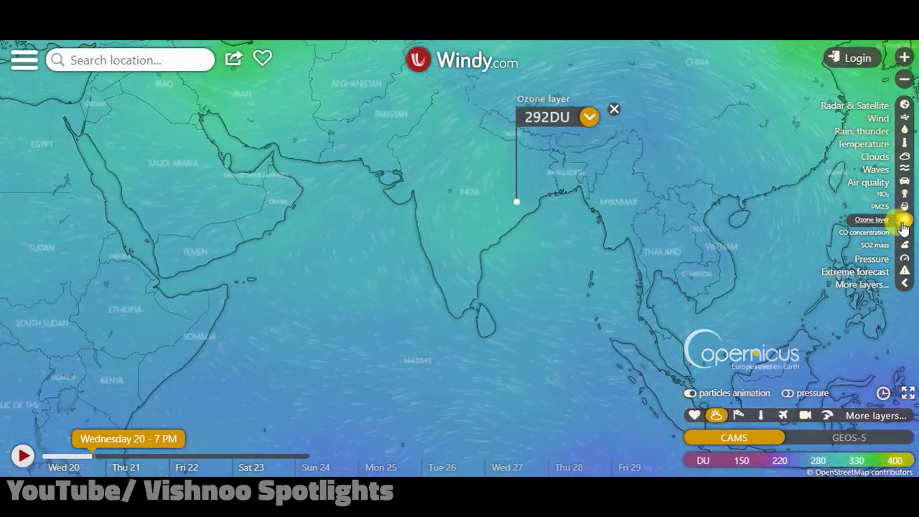
{"action": "left_click", "coordinate": [904, 232]}
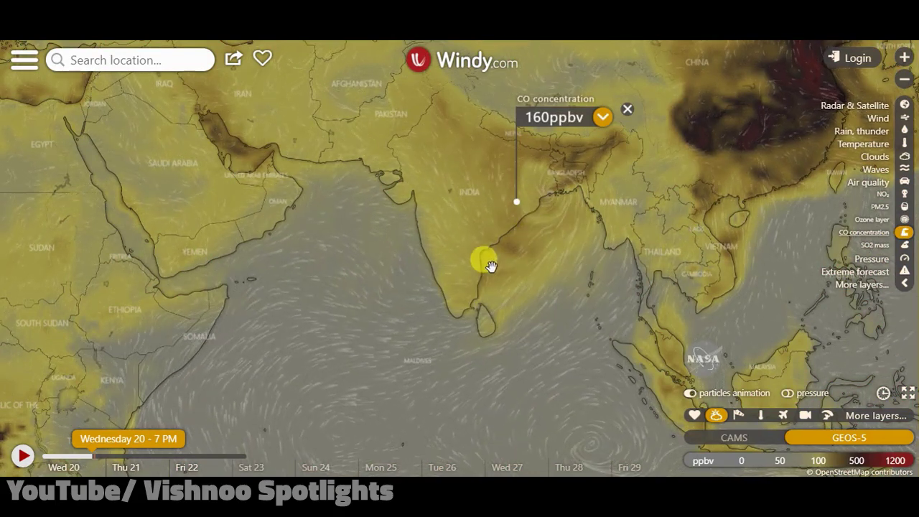
Show the SO2 mass layer, then the Pressure layer reading 996hPa
{"action": "left_click", "coordinate": [903, 245]}
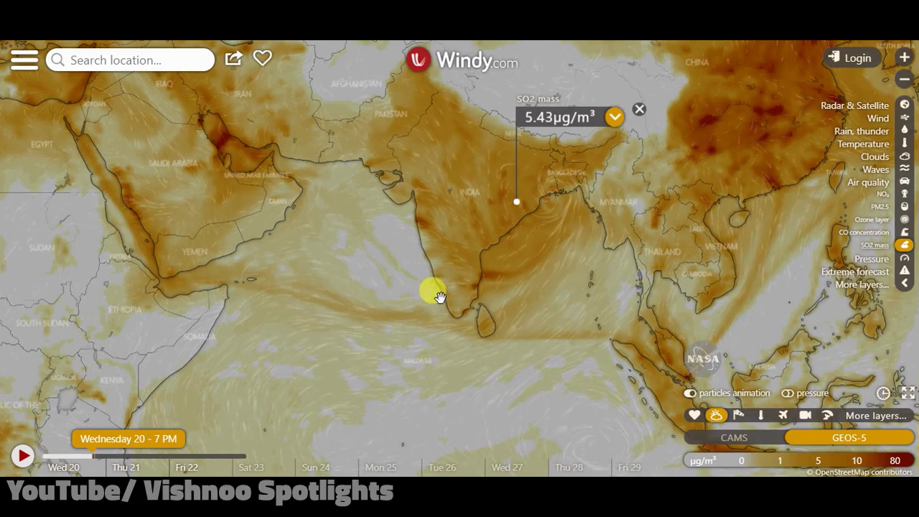
{"action": "left_click", "coordinate": [903, 259]}
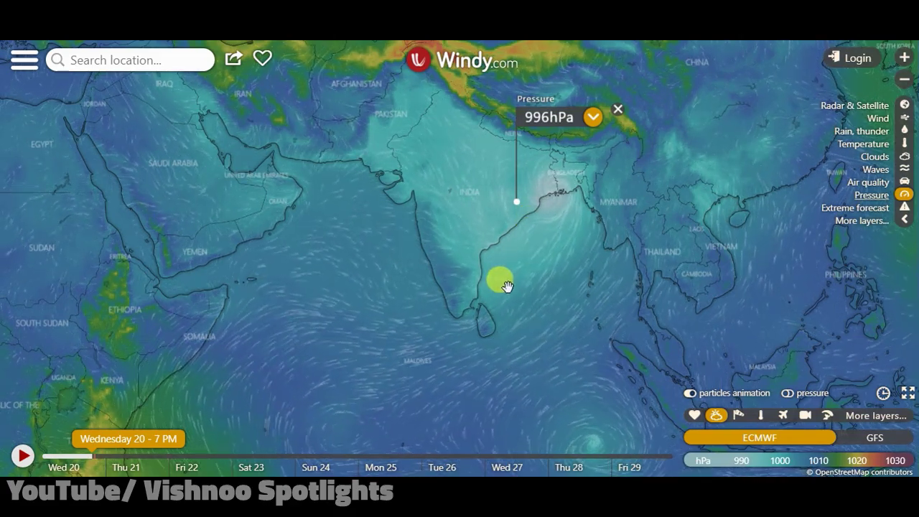
Scroll through the full More layers catalogue, then close it
{"action": "left_click", "coordinate": [861, 220]}
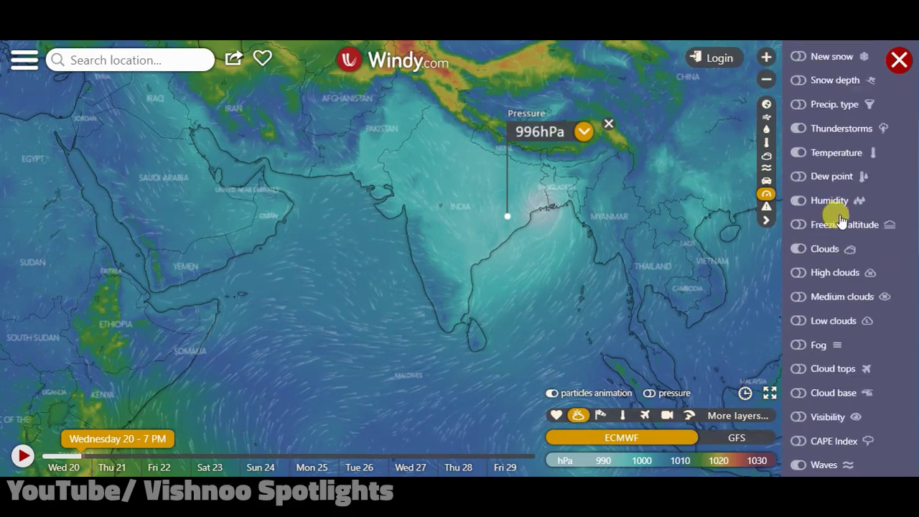
{"action": "scroll", "coordinate": [841, 81], "scroll_direction": "up", "scroll_amount": 3}
{"action": "scroll", "coordinate": [847, 108], "scroll_direction": "up", "scroll_amount": 3}
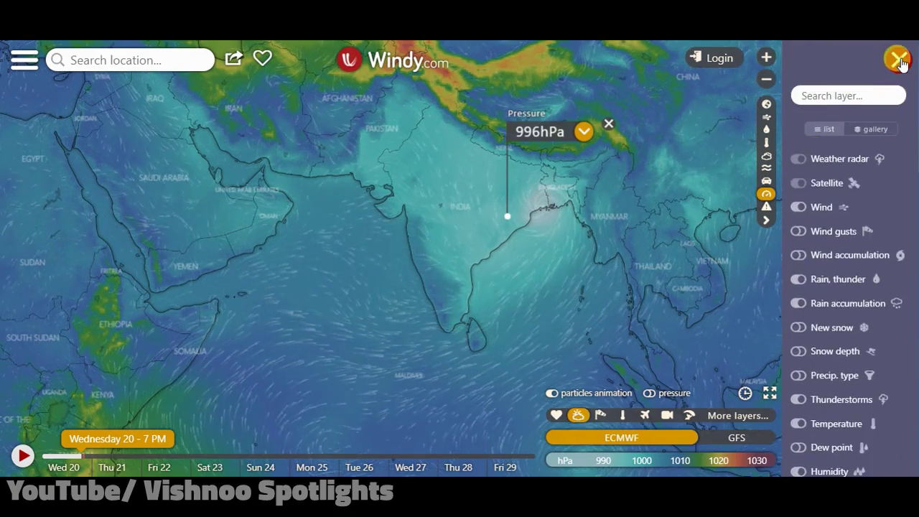
{"action": "left_click", "coordinate": [899, 61]}
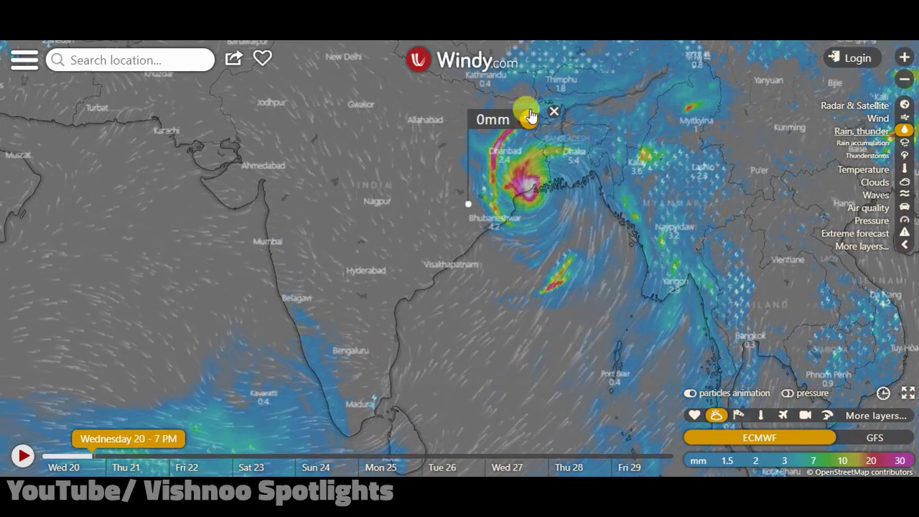
Animate the rain forecast to Friday 22 – 9 PM and zoom in on India
{"action": "left_click", "coordinate": [22, 459]}
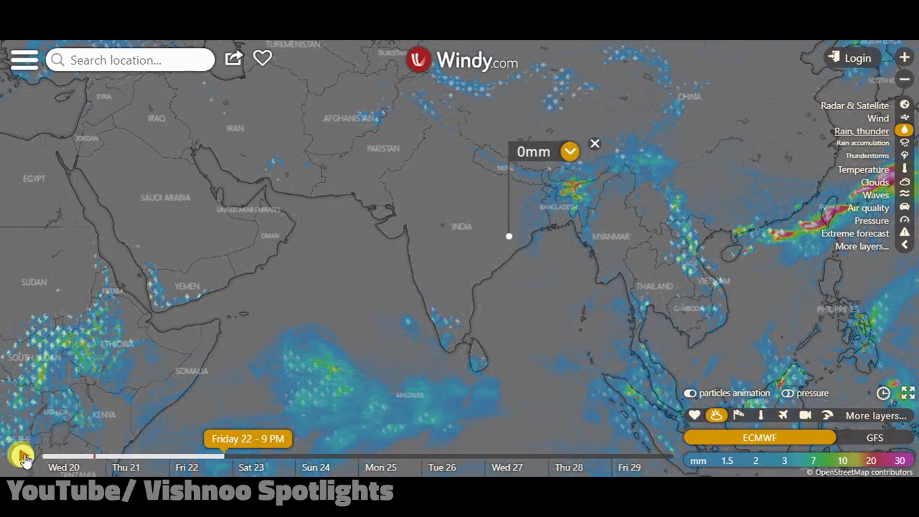
{"action": "left_click", "coordinate": [233, 455]}
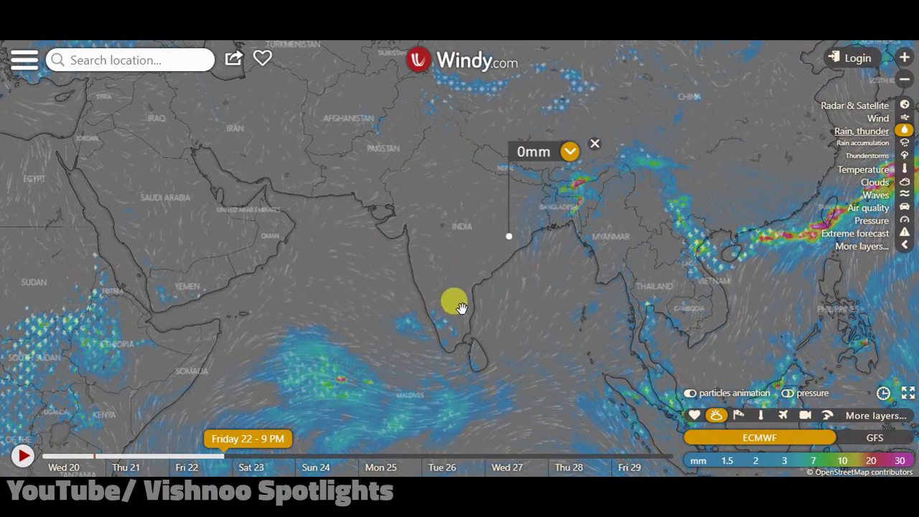
{"action": "scroll", "coordinate": [461, 308], "scroll_direction": "up", "scroll_amount": 2}
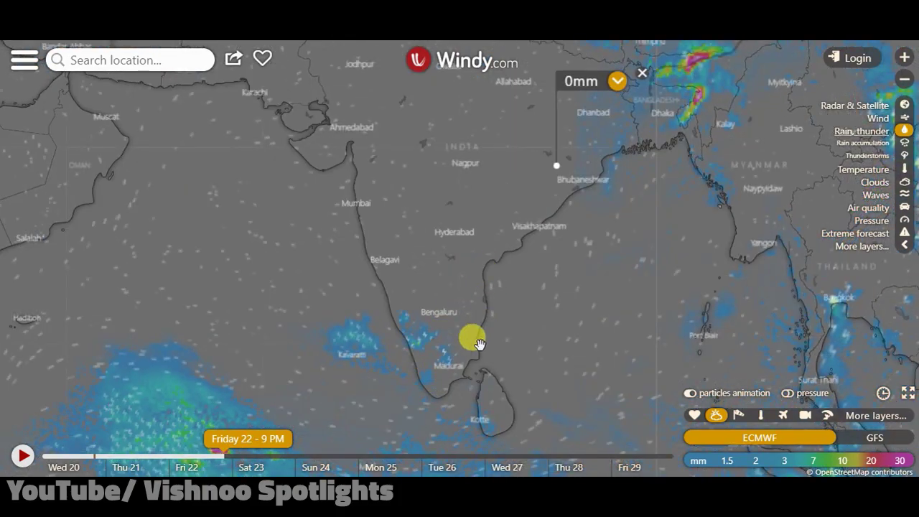